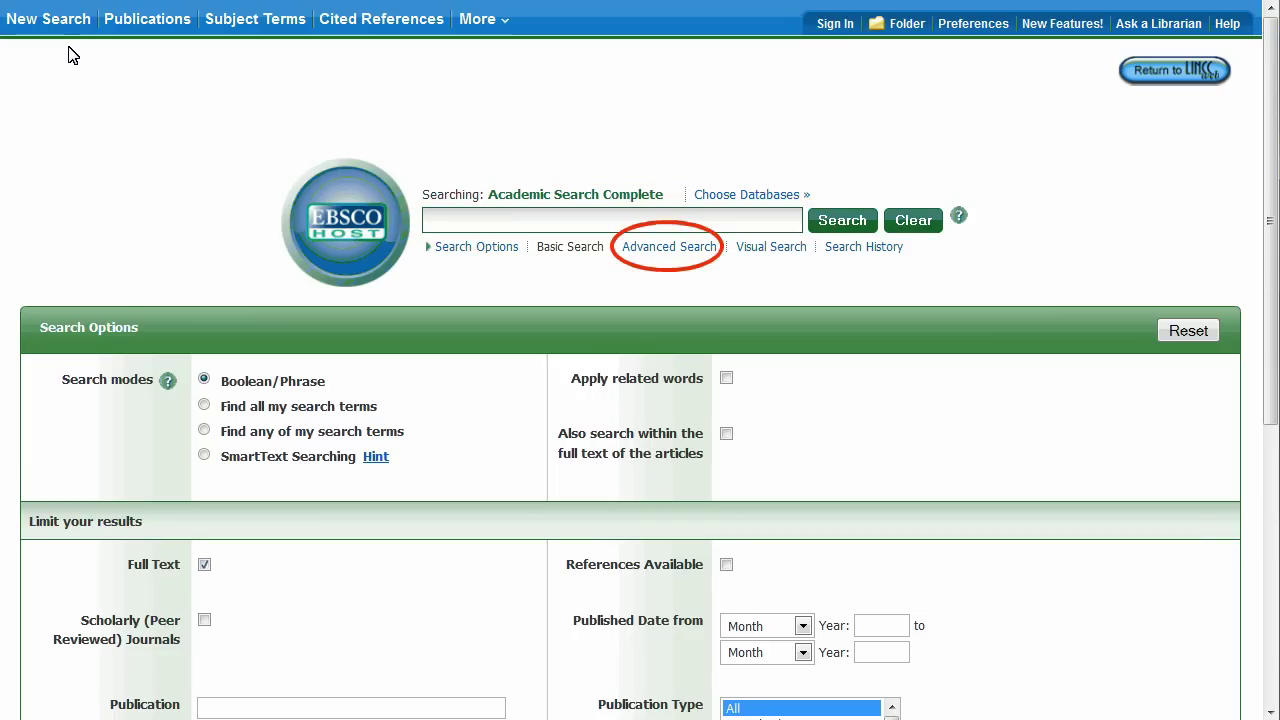
Step: Switch from basic search to the Advanced Search form
{"action": "left_click", "coordinate": [657, 247]}
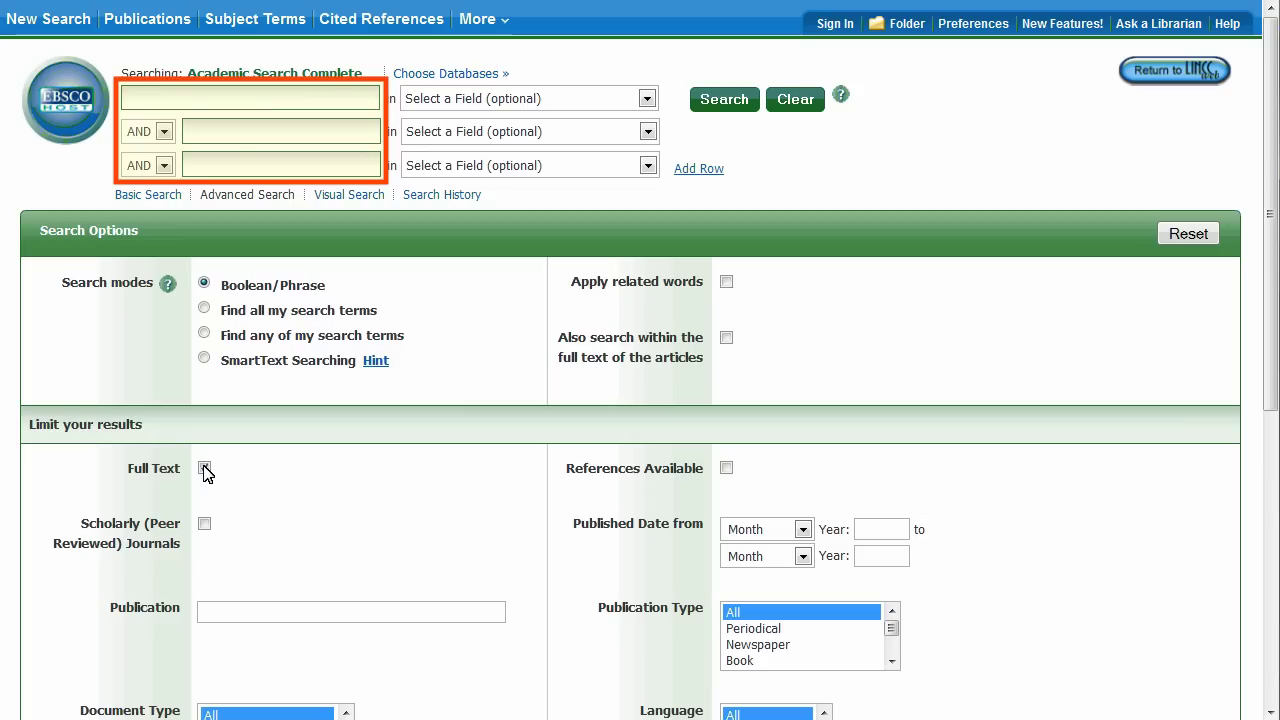
Step: Limit results to full text and search 'texting' AND 'driving' in the first two rows, with no field restriction
{"action": "left_click", "coordinate": [205, 468]}
{"action": "left_click", "coordinate": [130, 97]}
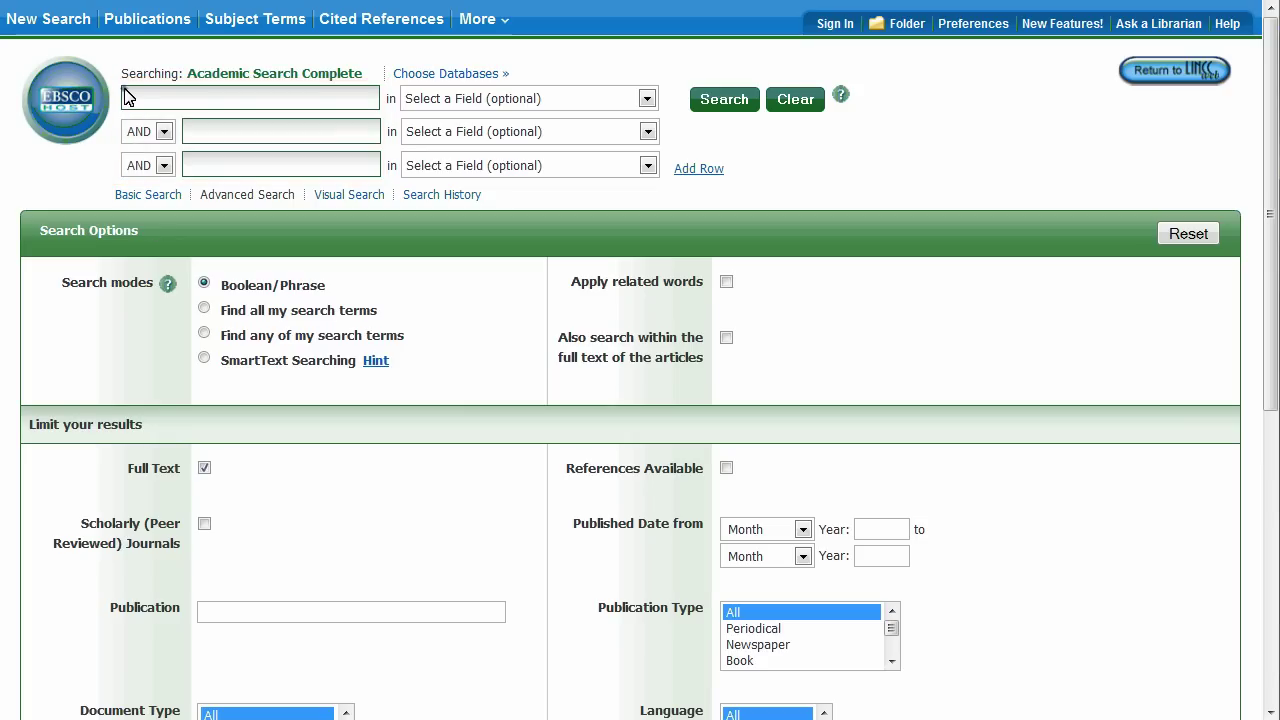
{"action": "type", "text": "texting"}
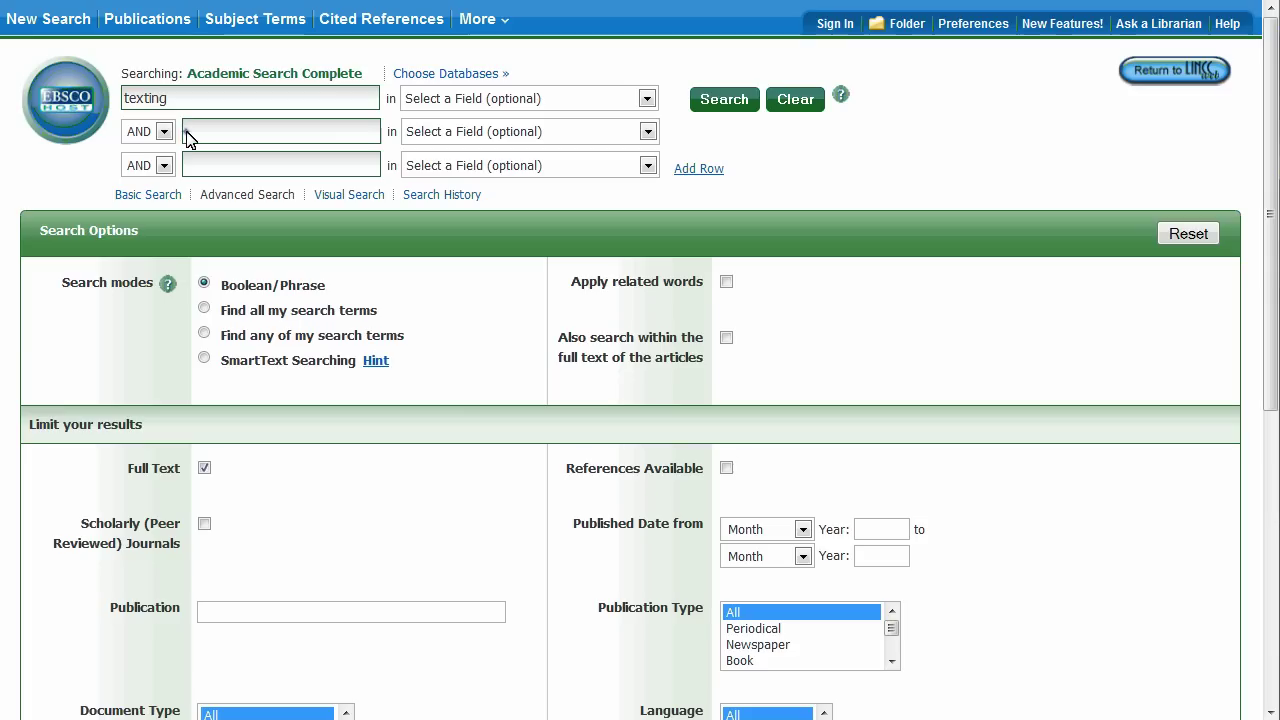
{"action": "left_click", "coordinate": [188, 131]}
{"action": "type", "text": "driving"}
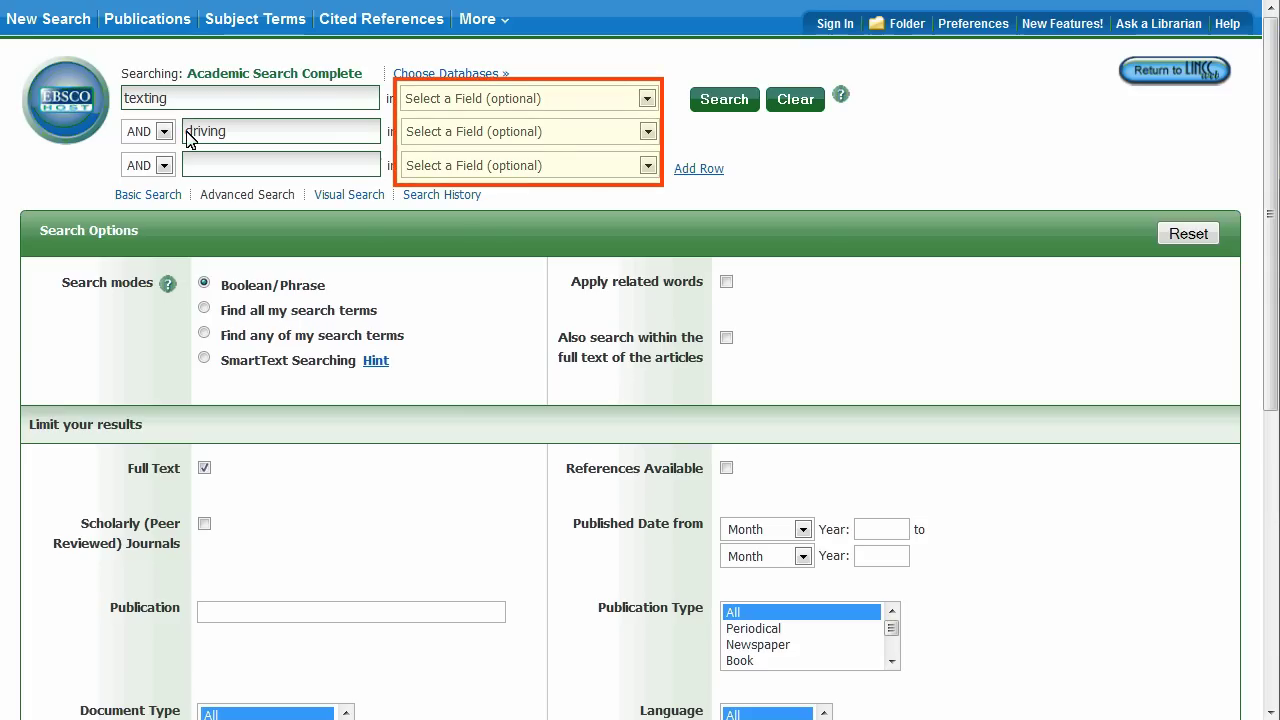
{"action": "left_click", "coordinate": [647, 98]}
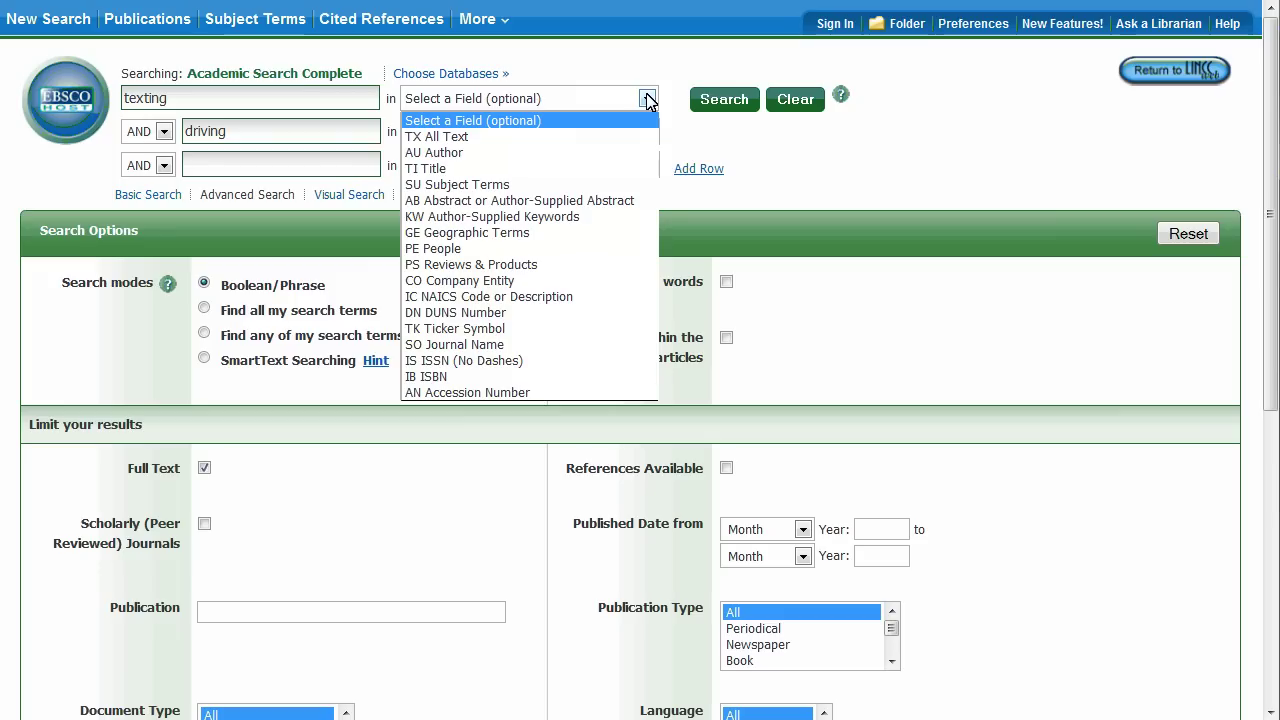
{"action": "left_click", "coordinate": [668, 95]}
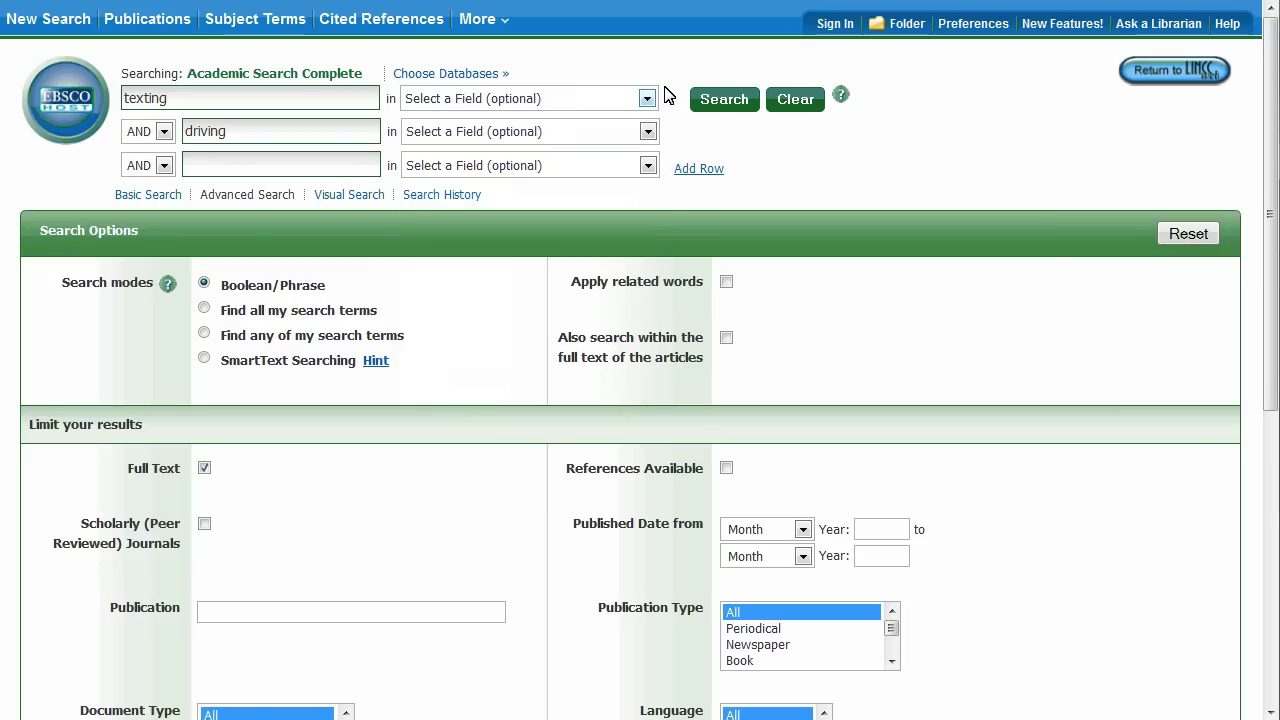
Step: Run the texting AND driving search and scroll through the 126 full-text results
{"action": "left_click", "coordinate": [726, 99]}
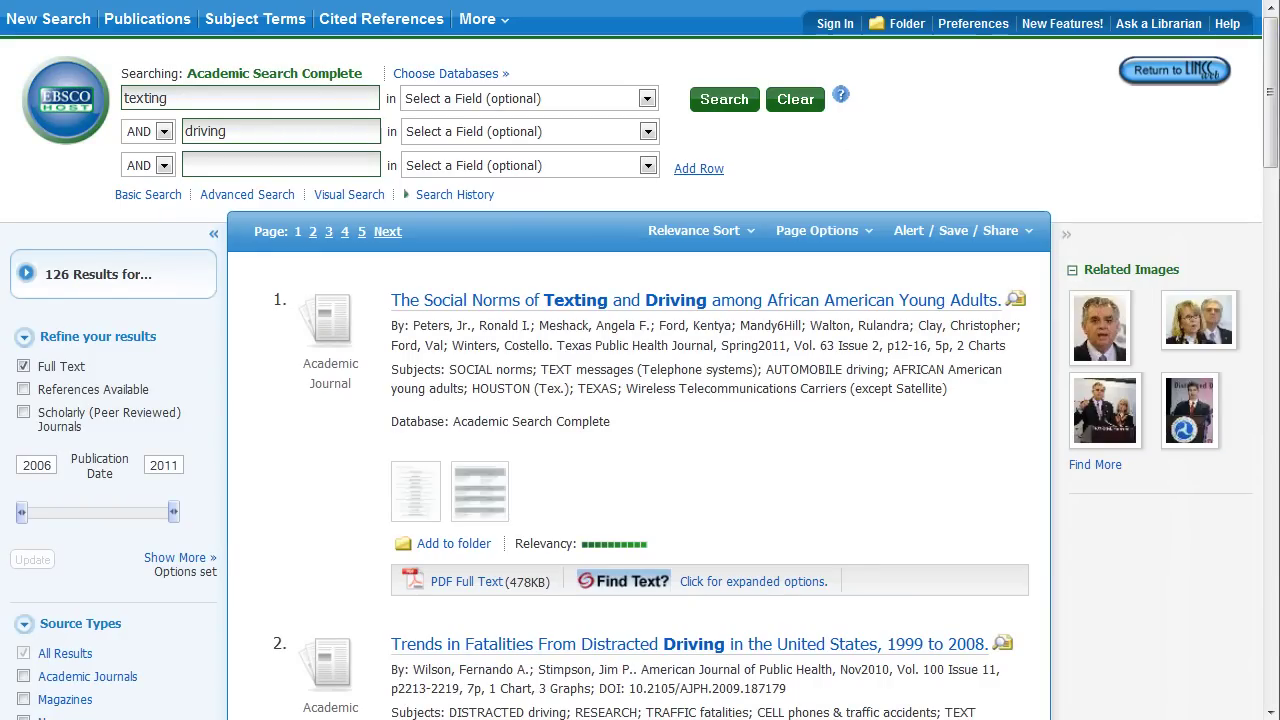
{"action": "left_click_drag", "start_coordinate": [1272, 88], "coordinate": [1274, 140]}
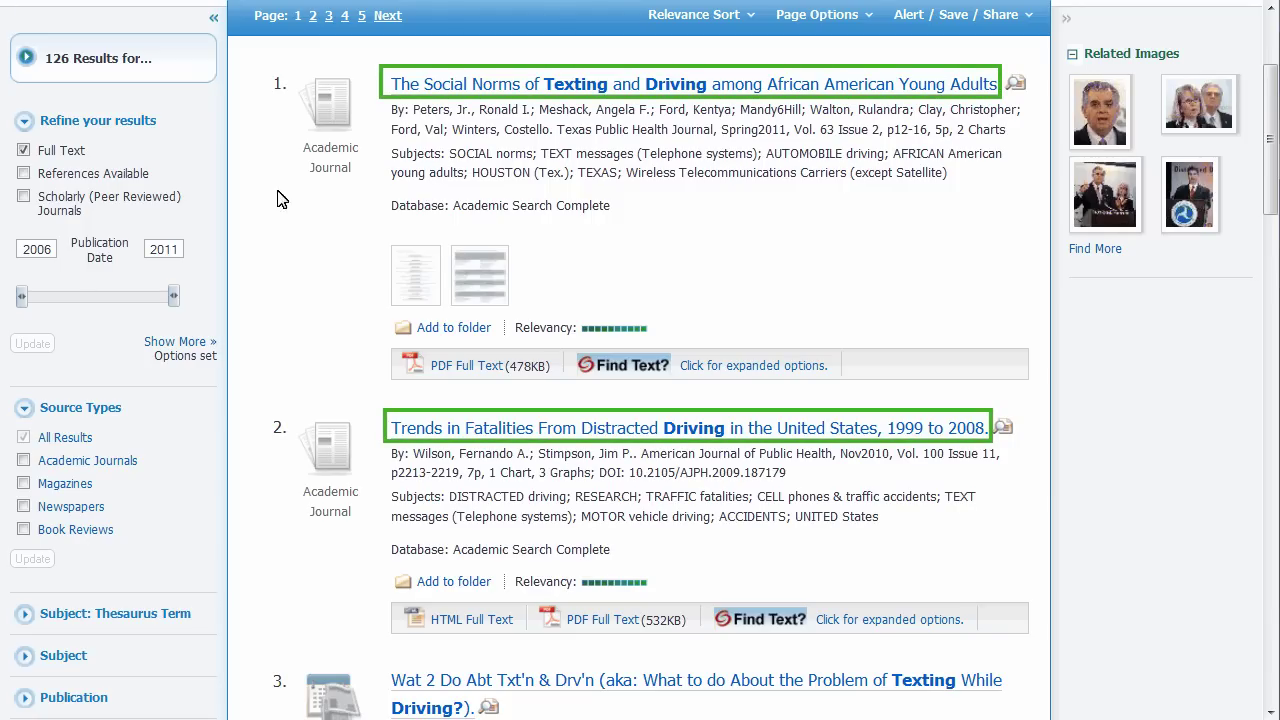
{"action": "left_click", "coordinate": [616, 428]}
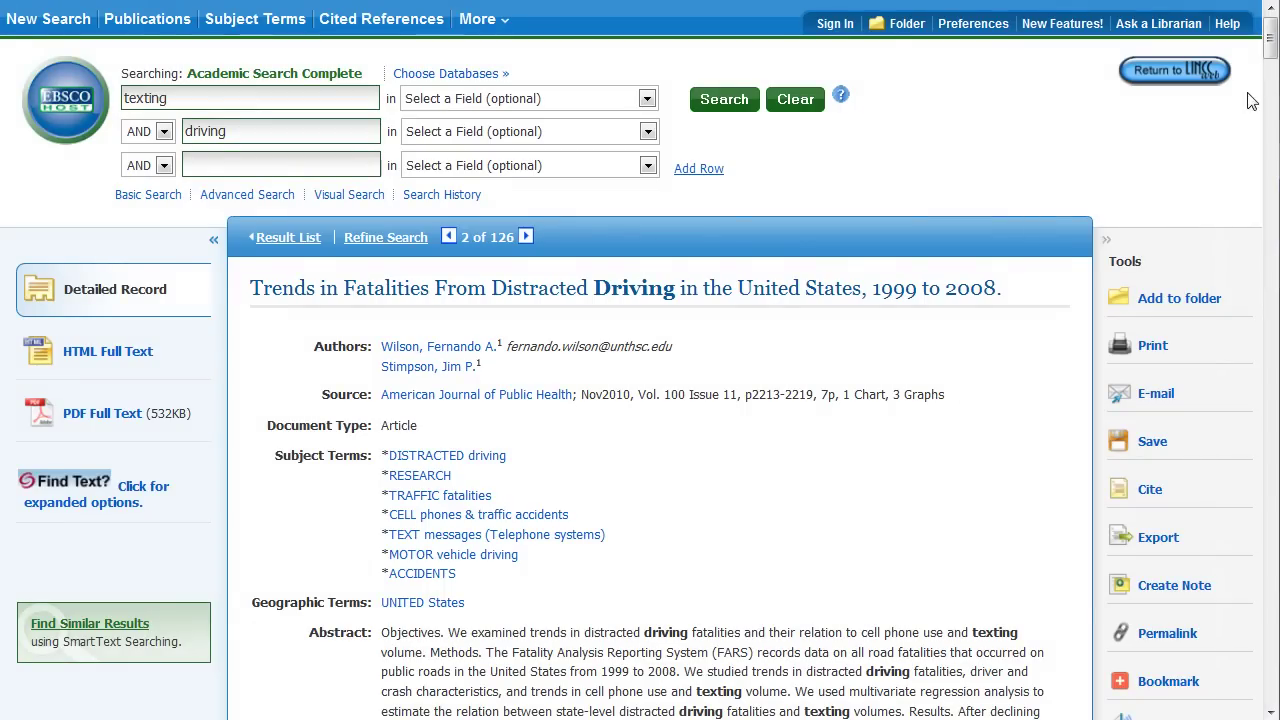
{"action": "scroll", "coordinate": [1271, 70], "scroll_direction": "down", "scroll_amount": 3}
{"action": "scroll", "coordinate": [1271, 70], "scroll_direction": "down", "scroll_amount": 2}
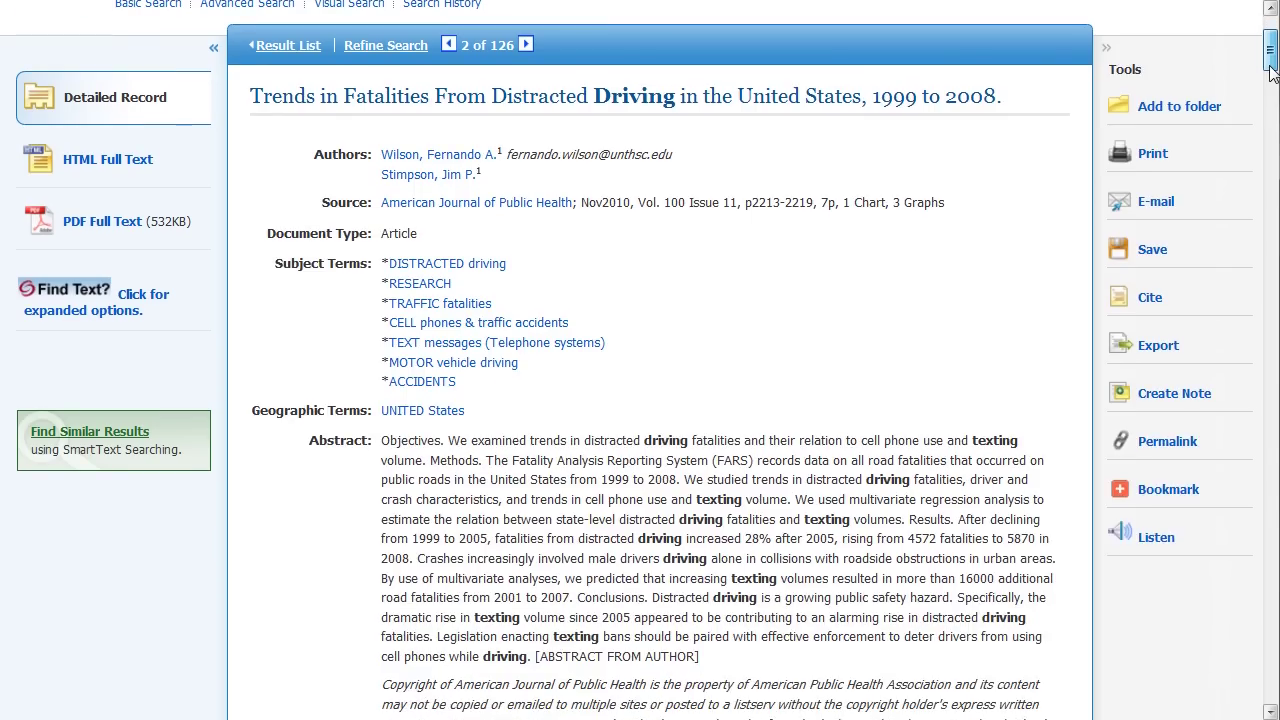